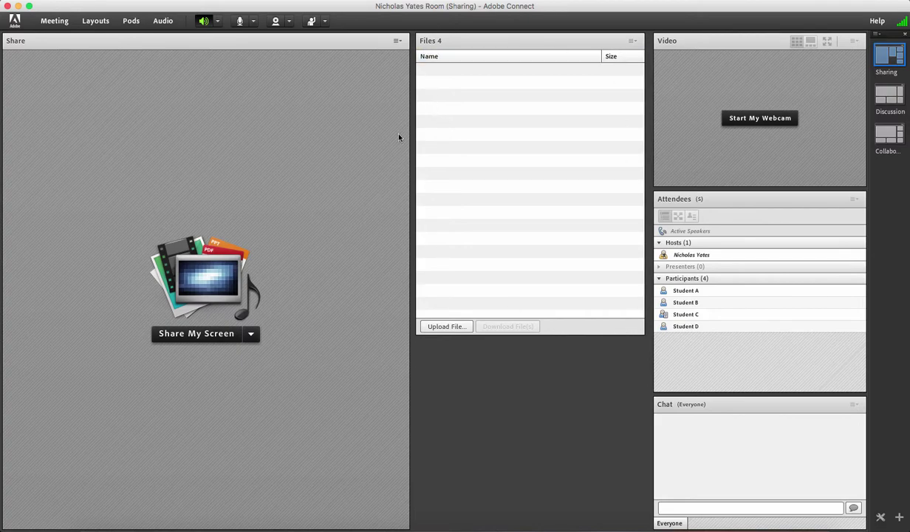
# Add a new Web Links pod to the meeting room's Sharing layout.
pyautogui.click(127, 21)
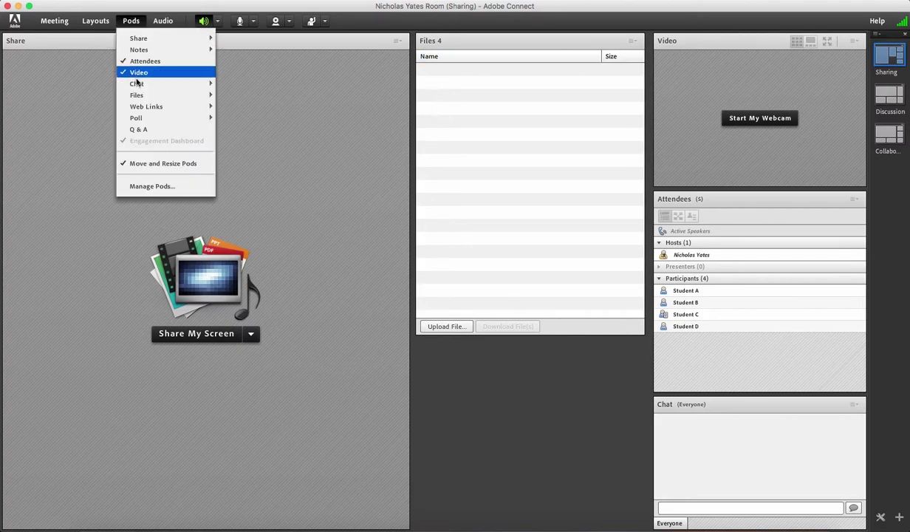
pyautogui.moveTo(138, 95)
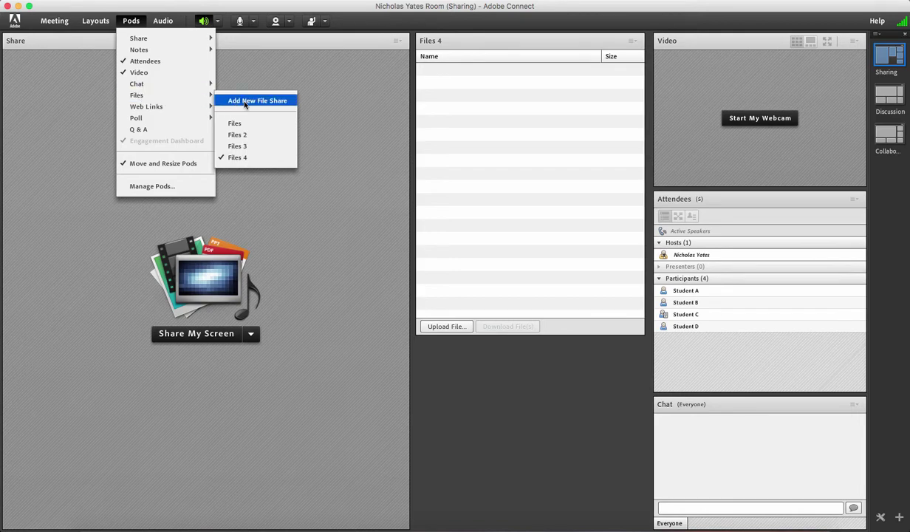
pyautogui.moveTo(195, 108)
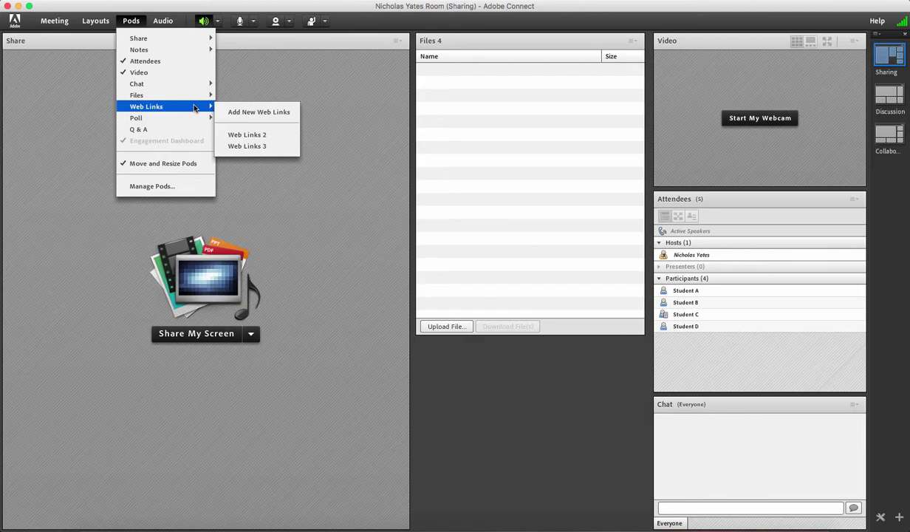
pyautogui.click(255, 112)
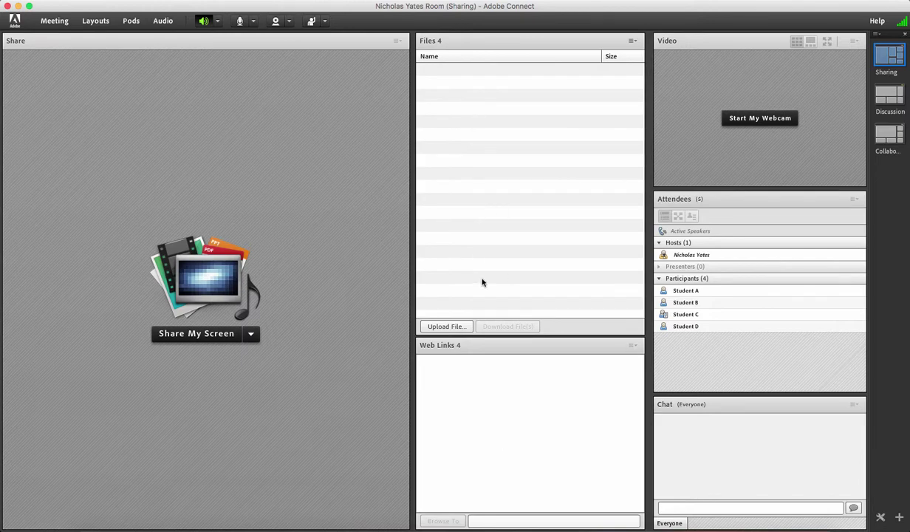
# Share the uploaded "what do new views of knowledge" and "Factors for Effective Professional Development" documents in the Files 4 pod.
pyautogui.click(445, 327)
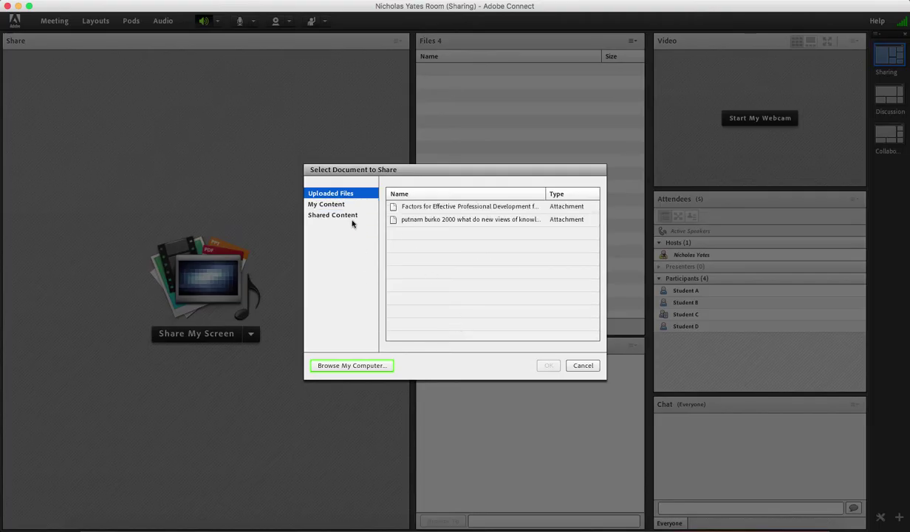
pyautogui.click(432, 207)
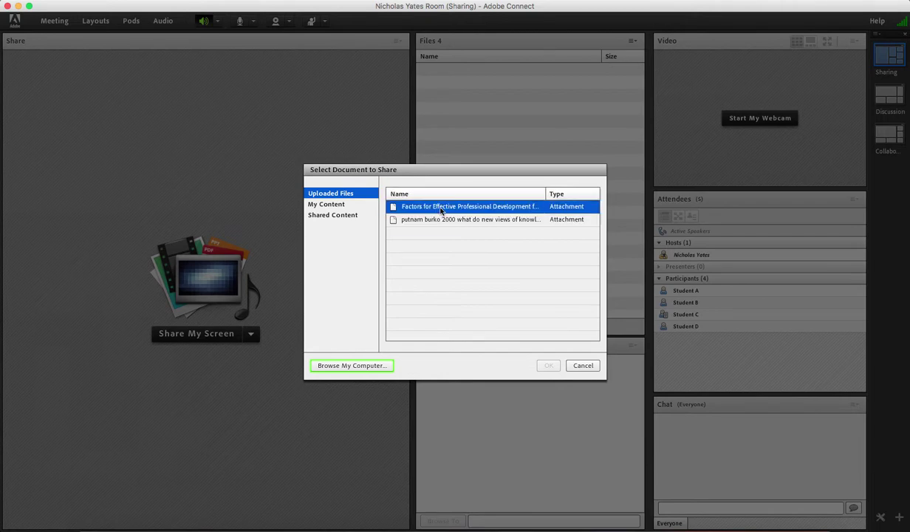
pyautogui.click(440, 219)
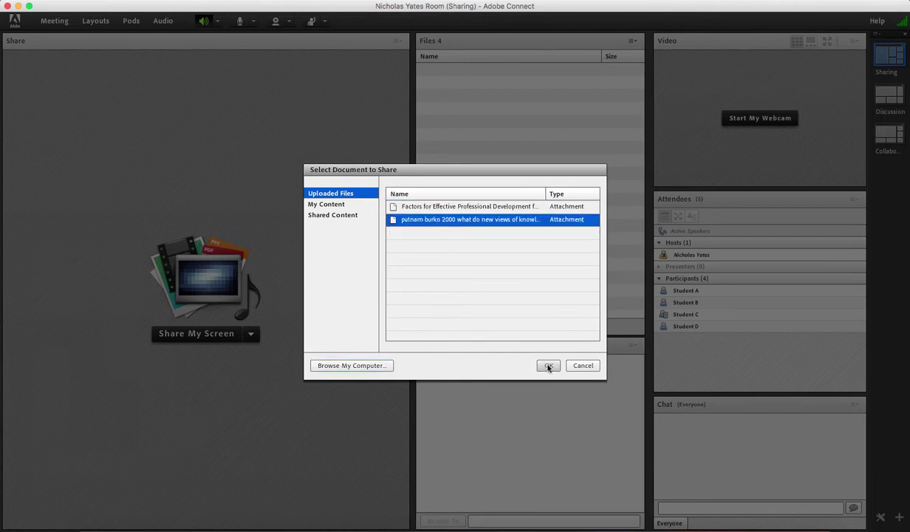
pyautogui.click(548, 366)
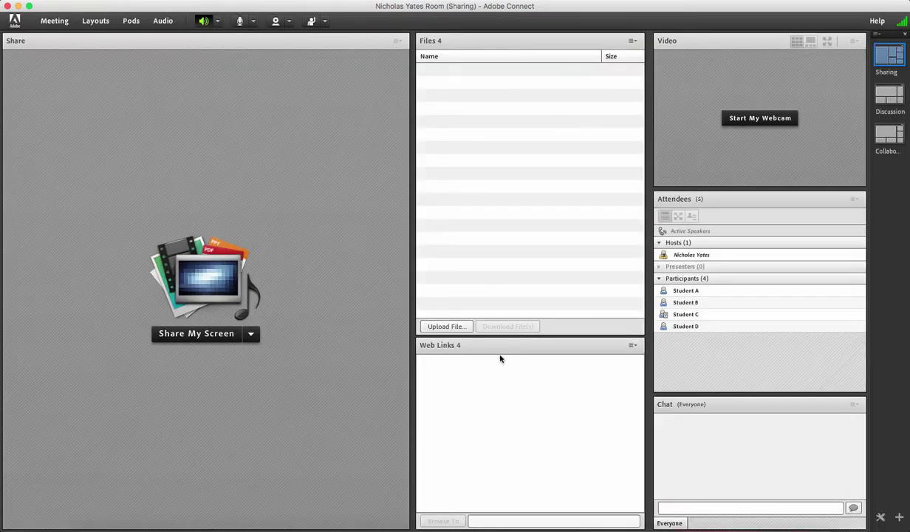
pyautogui.click(448, 326)
pyautogui.click(402, 207)
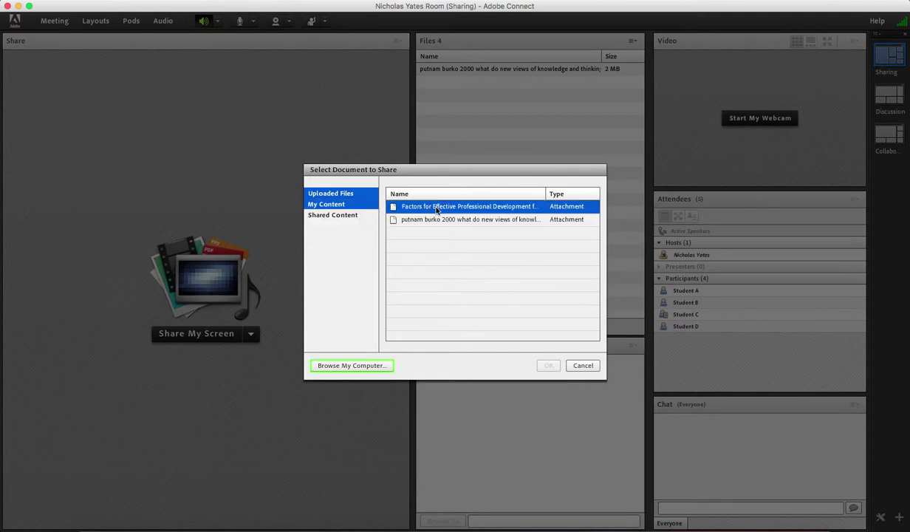
pyautogui.click(549, 365)
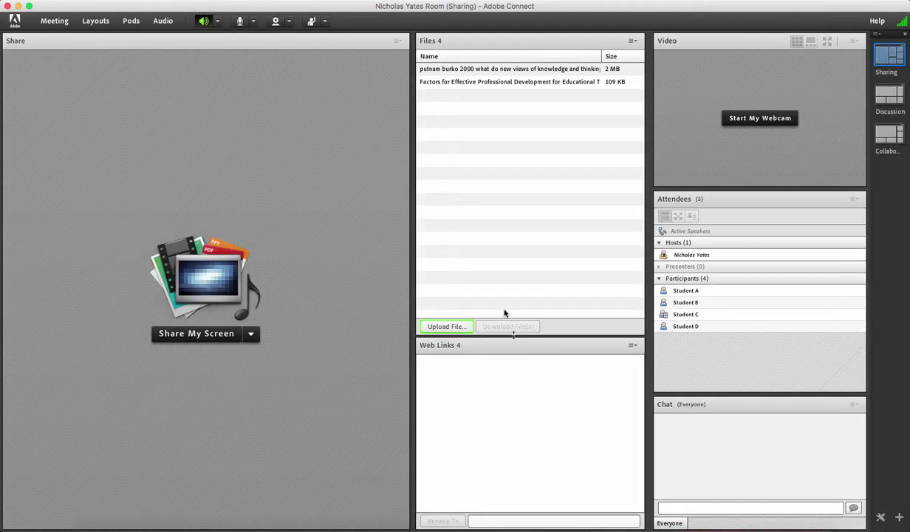
# Upload the 2001 "Assessing Social Presence In Asynchronous" PDF from the computer's research library folder to the Files 4 pod and select it there.
pyautogui.click(446, 326)
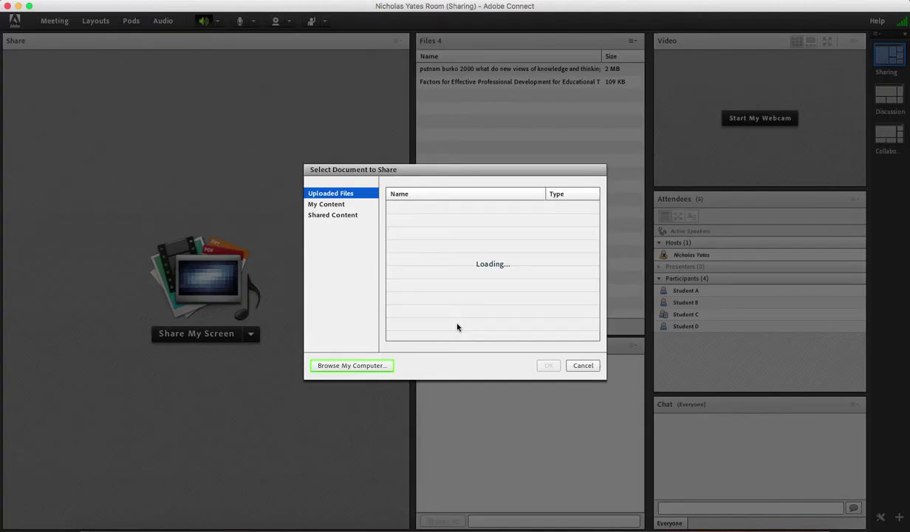
pyautogui.click(378, 366)
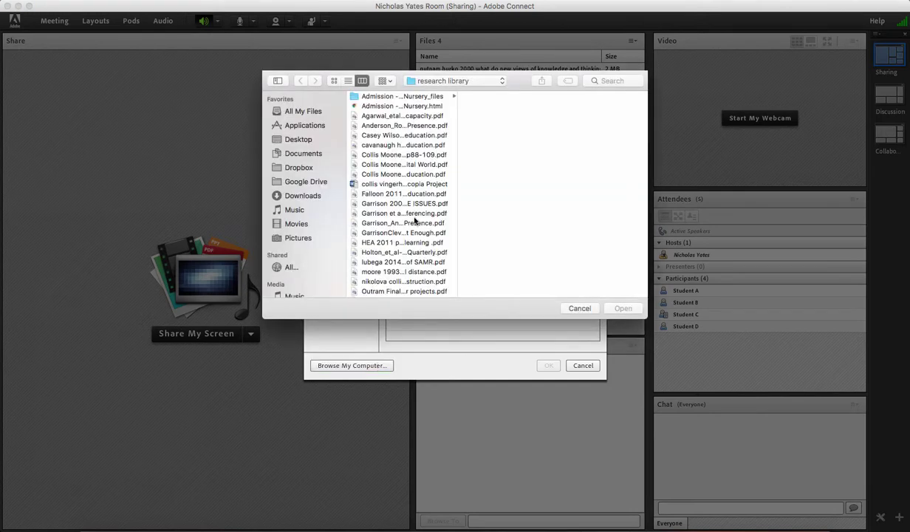
pyautogui.click(404, 213)
pyautogui.click(620, 307)
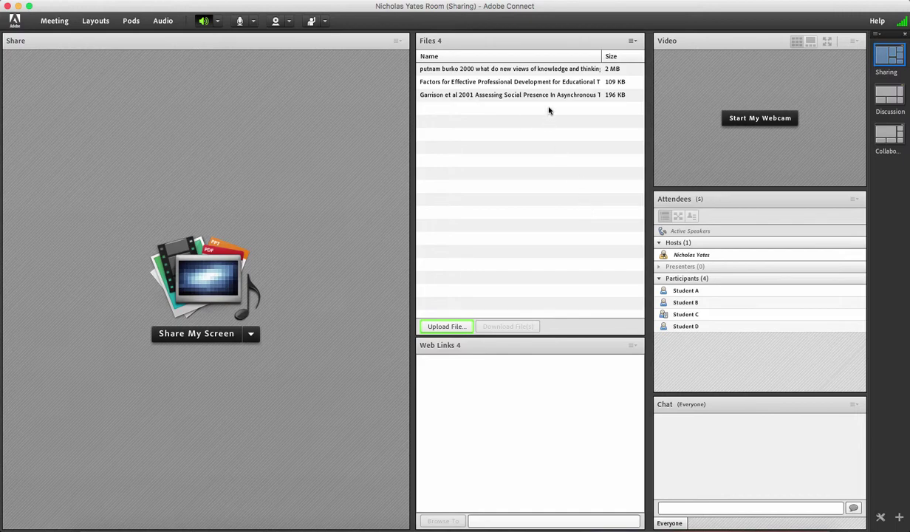
pyautogui.click(530, 96)
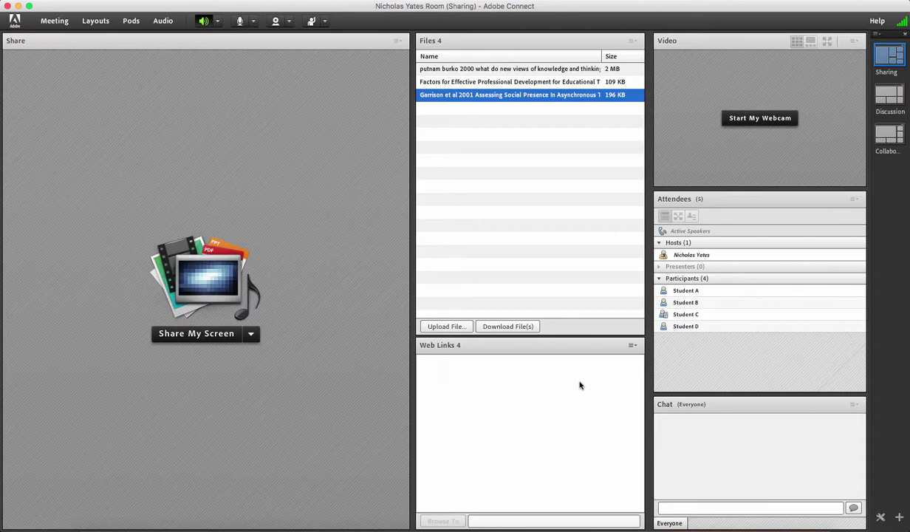
pyautogui.click(632, 345)
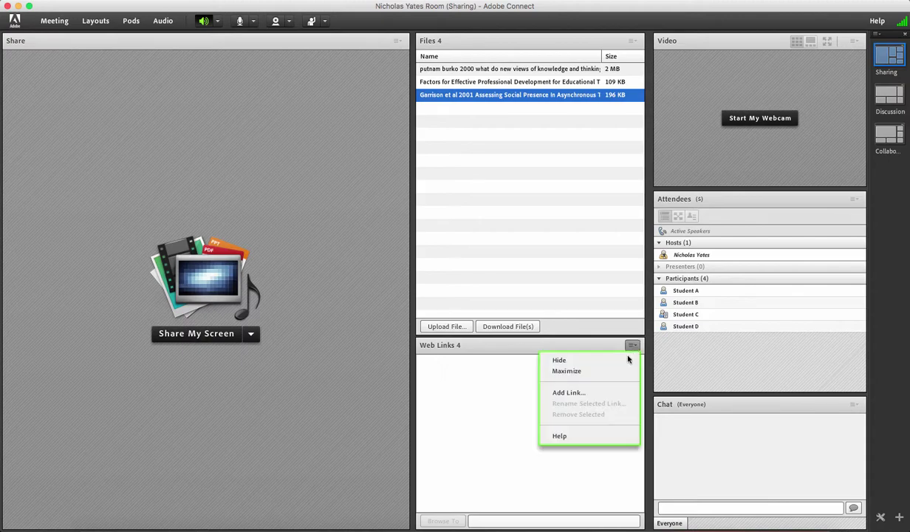
pyautogui.click(569, 392)
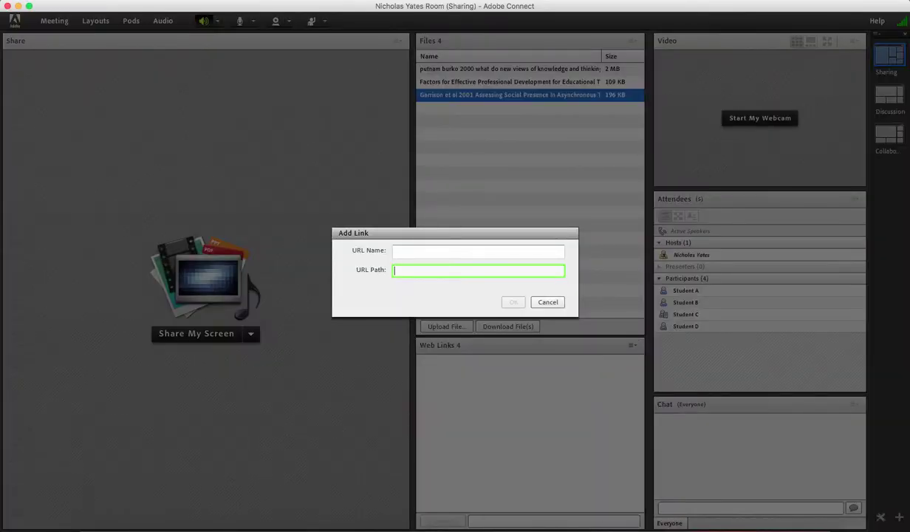
pyautogui.press('super+Tab')
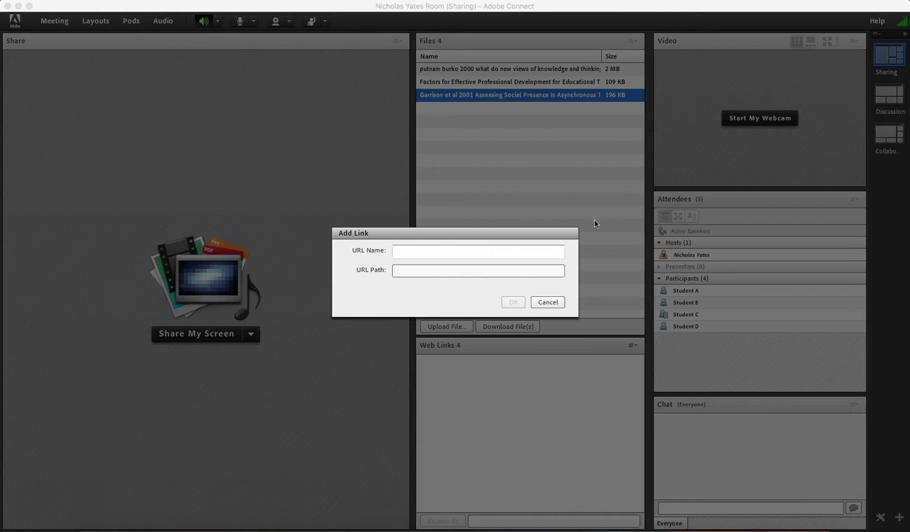
pyautogui.click(432, 270)
pyautogui.press('super+v')
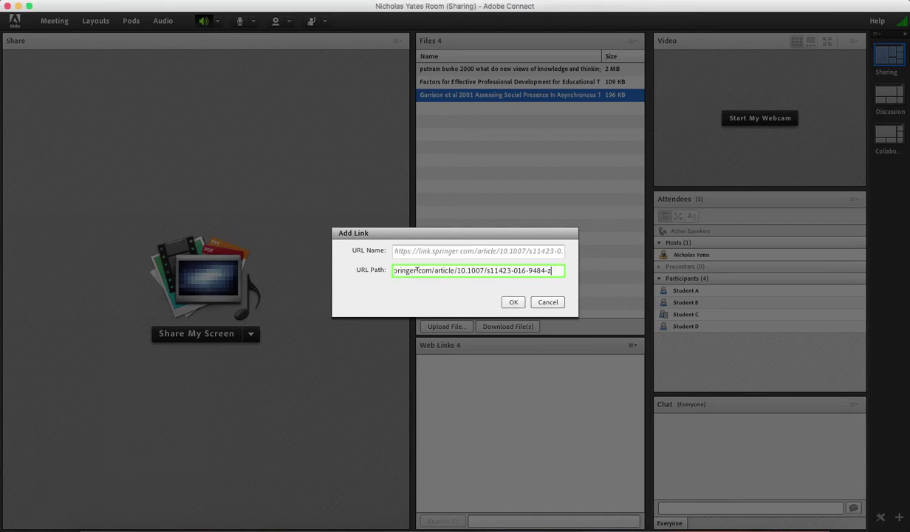
pyautogui.press('super+Tab')
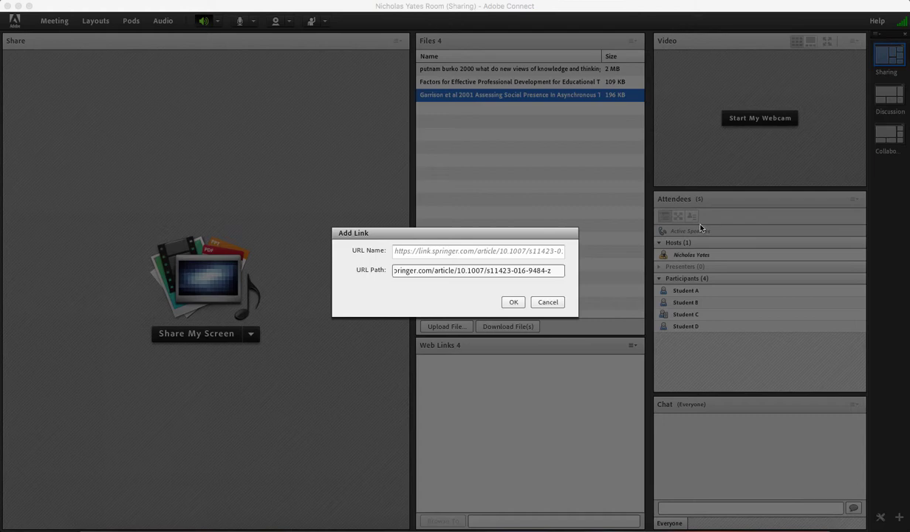
pyautogui.click(517, 251)
pyautogui.press('super+v')
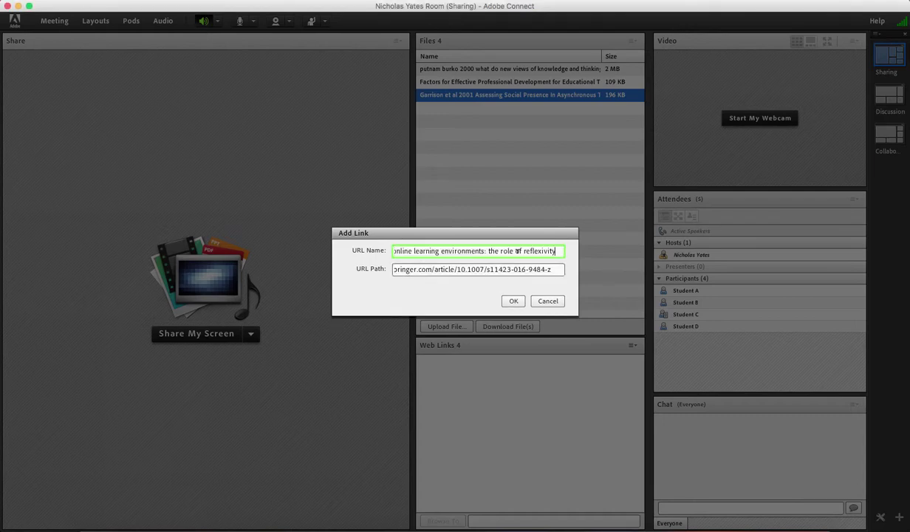
pyautogui.click(513, 301)
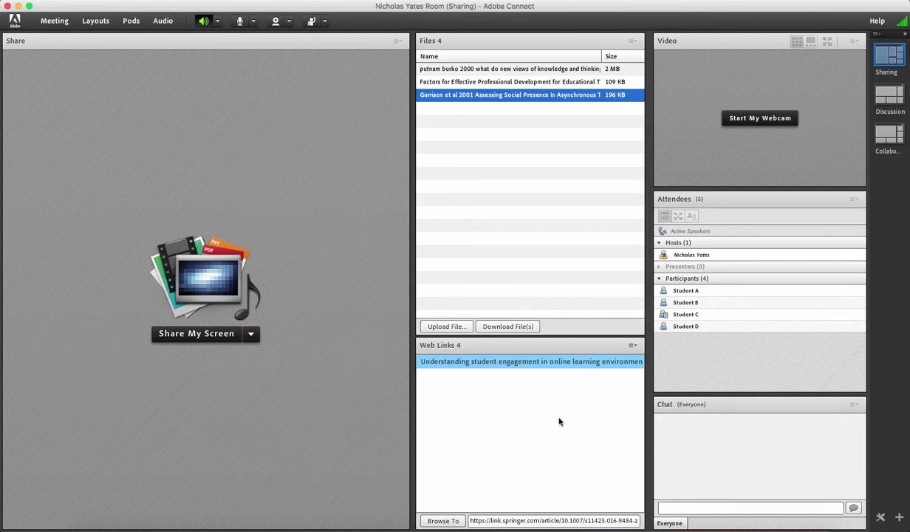
pyautogui.click(633, 347)
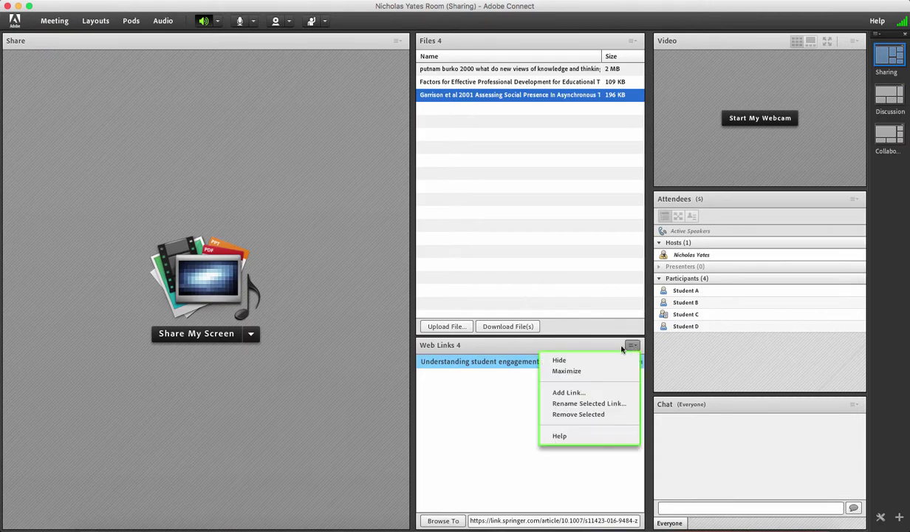
pyautogui.click(583, 394)
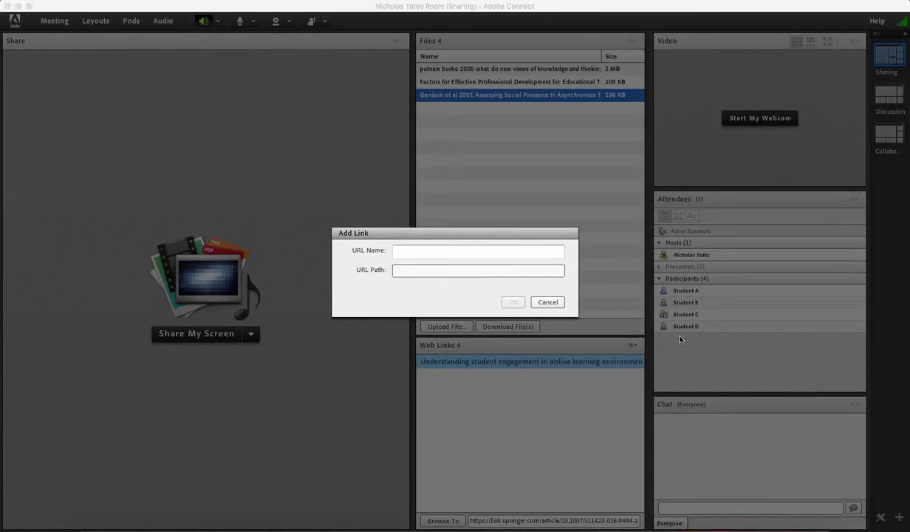
pyautogui.click(405, 252)
pyautogui.click(405, 252)
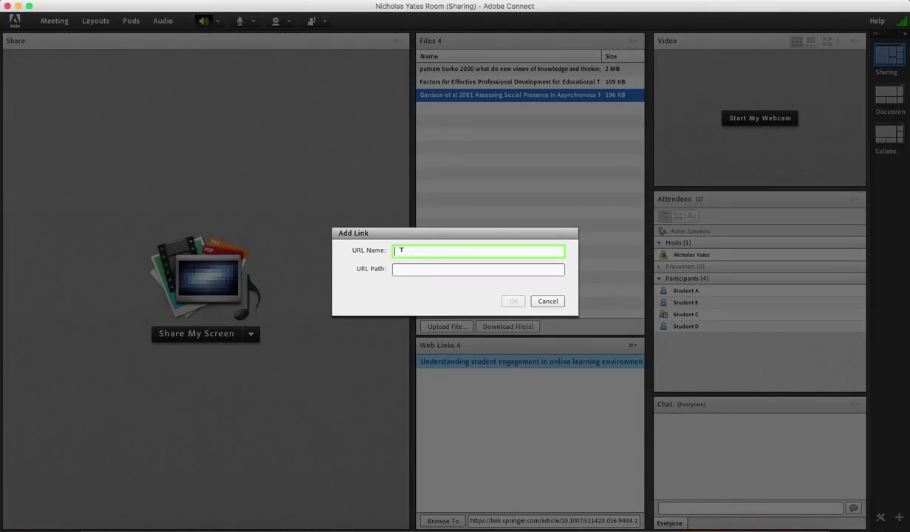
pyautogui.press('super+v')
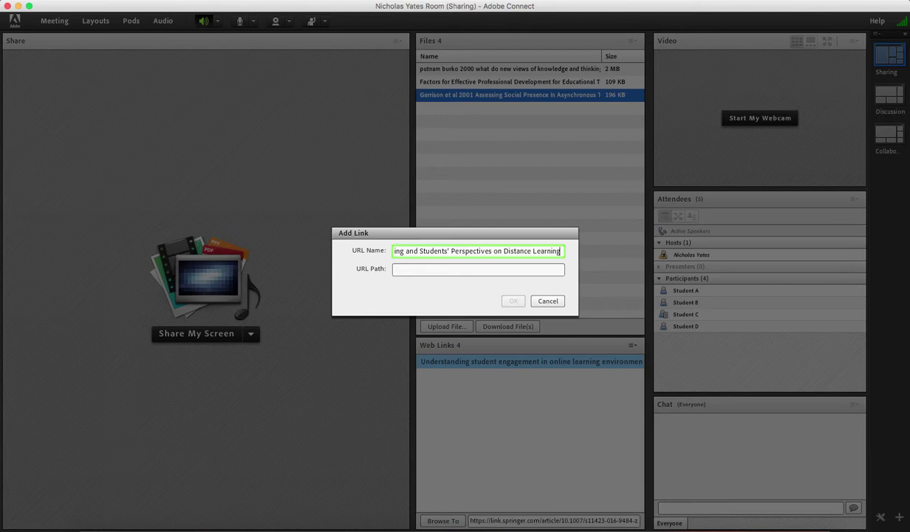
pyautogui.press('super+Tab')
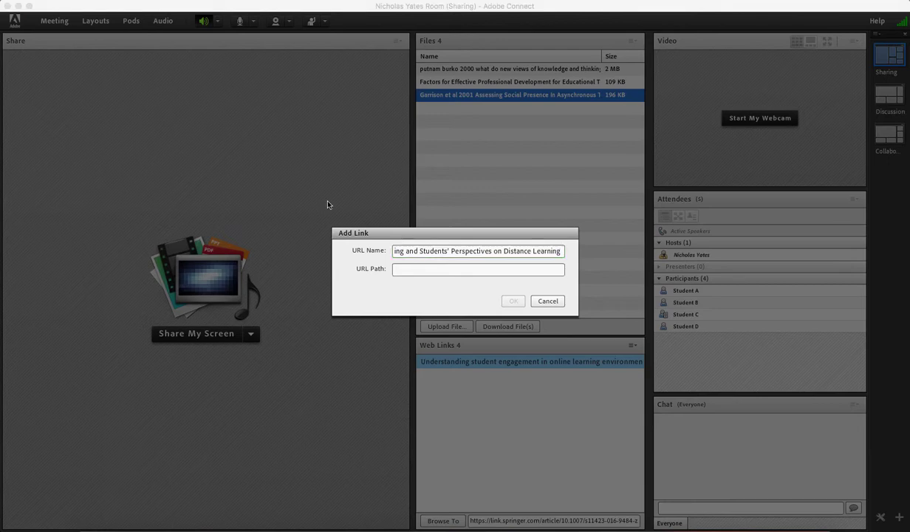
pyautogui.click(406, 269)
pyautogui.click(407, 269)
pyautogui.press('super+v')
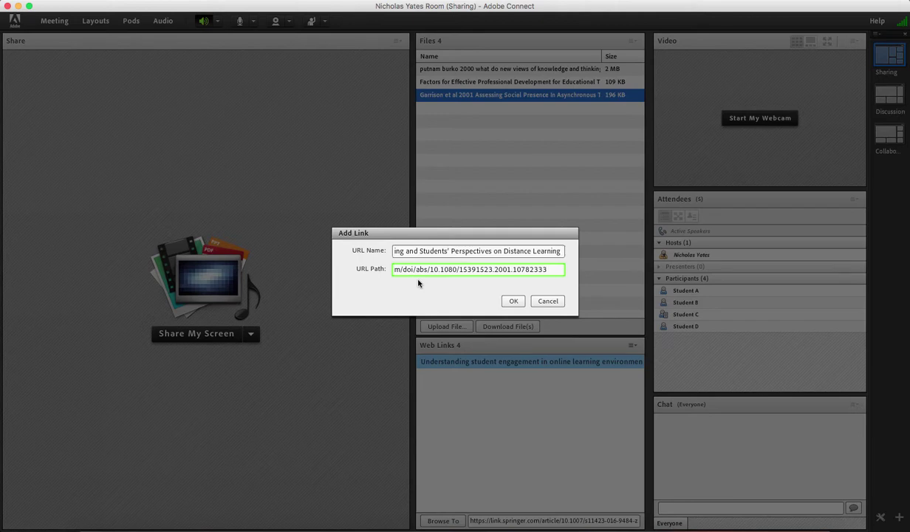
pyautogui.click(513, 302)
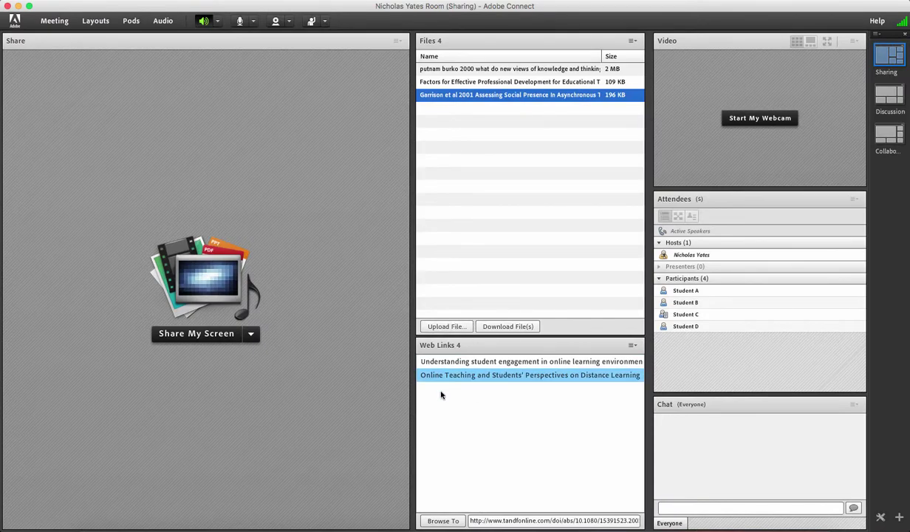
# Browse to the "Online Teaching and Students' Perspectives on Distance Learning" link from the Web Links 4 pod.
pyautogui.click(432, 363)
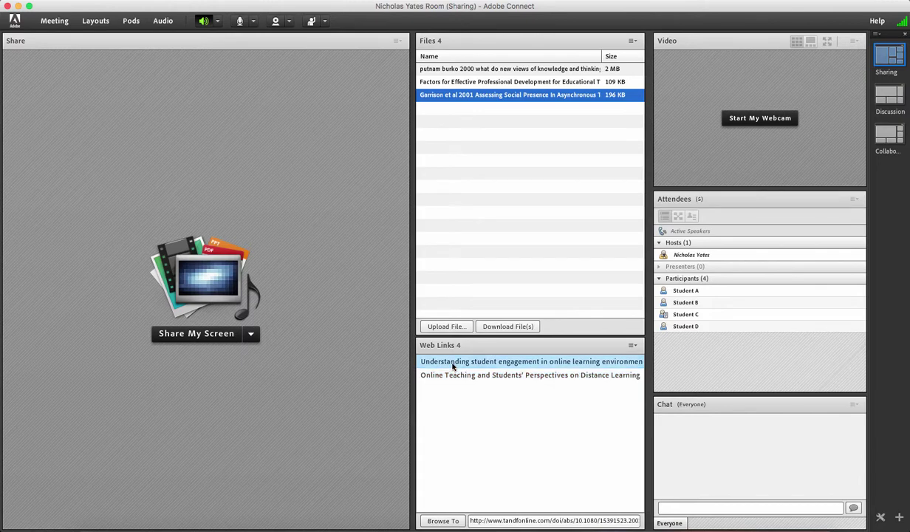
pyautogui.click(453, 376)
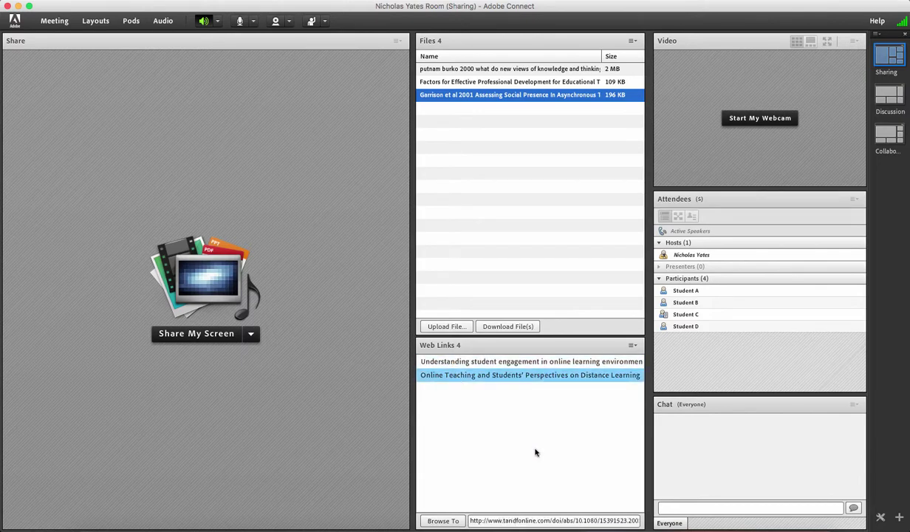
pyautogui.click(453, 522)
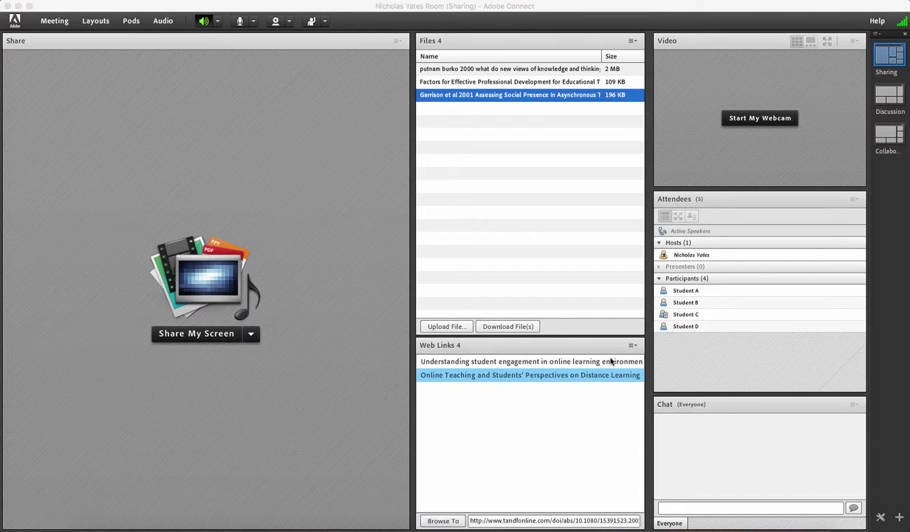